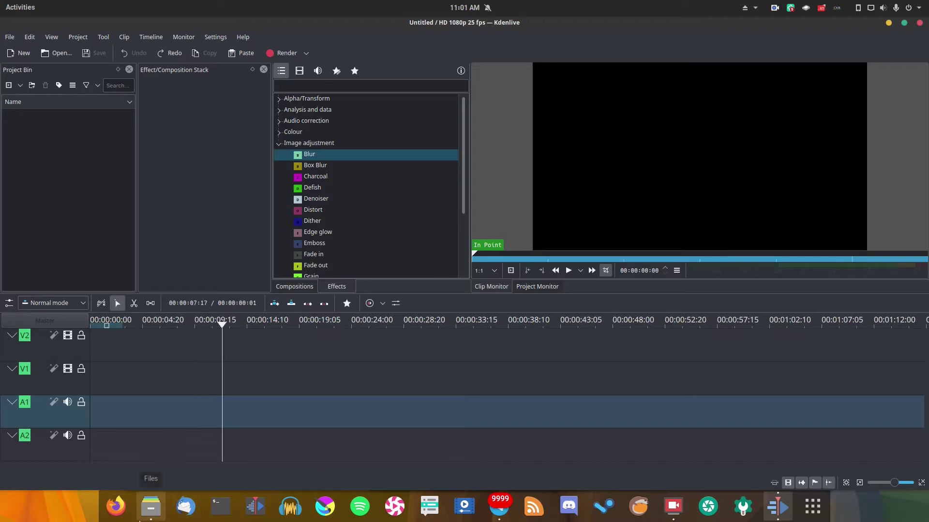
- Import untitled.mp4 into the Project Bin, keep the 25 fps profile, and place it on track V1
left_click(151, 507)
left_click_drag(490, 178, 92, 160)
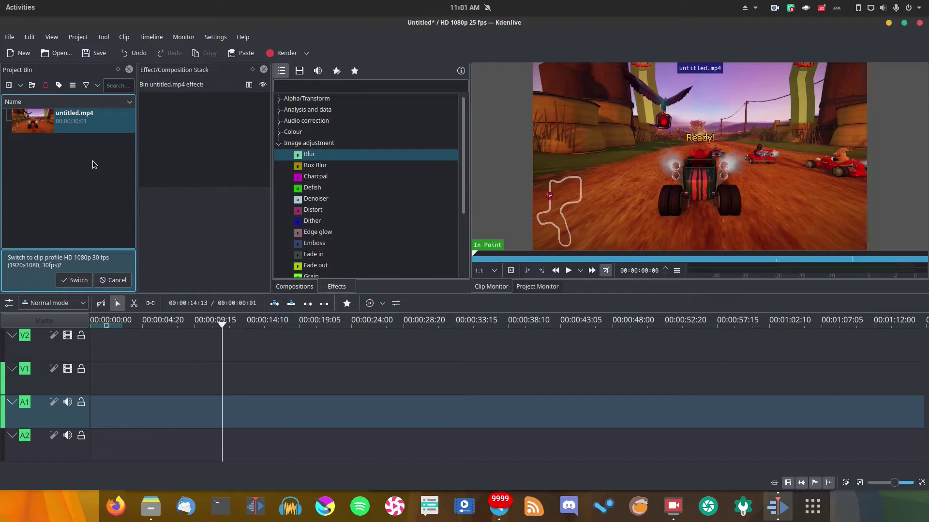
left_click(113, 280)
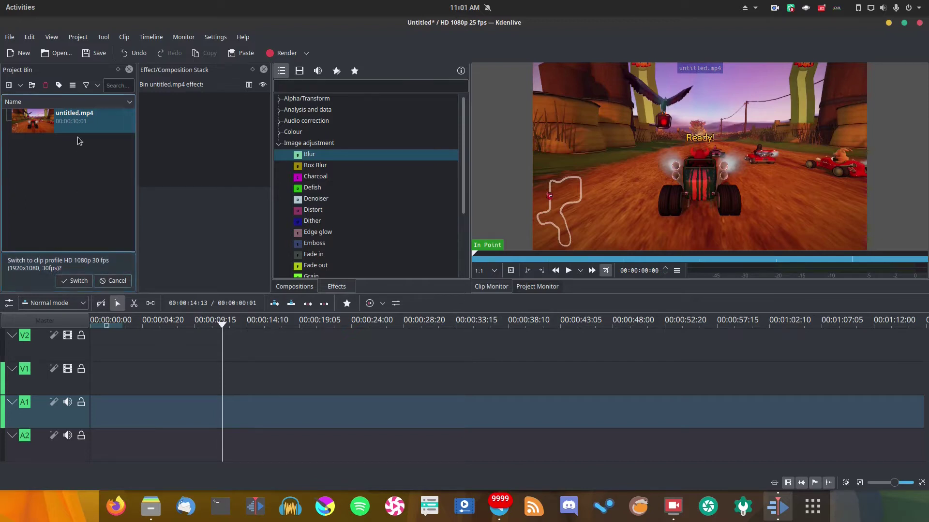
left_click_drag(73, 127, 110, 362)
left_click(161, 325)
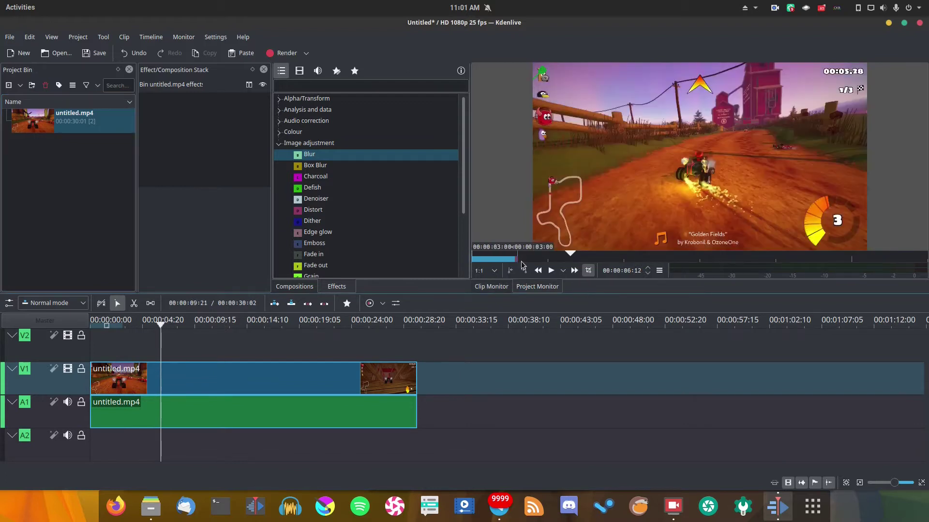
left_click(550, 270)
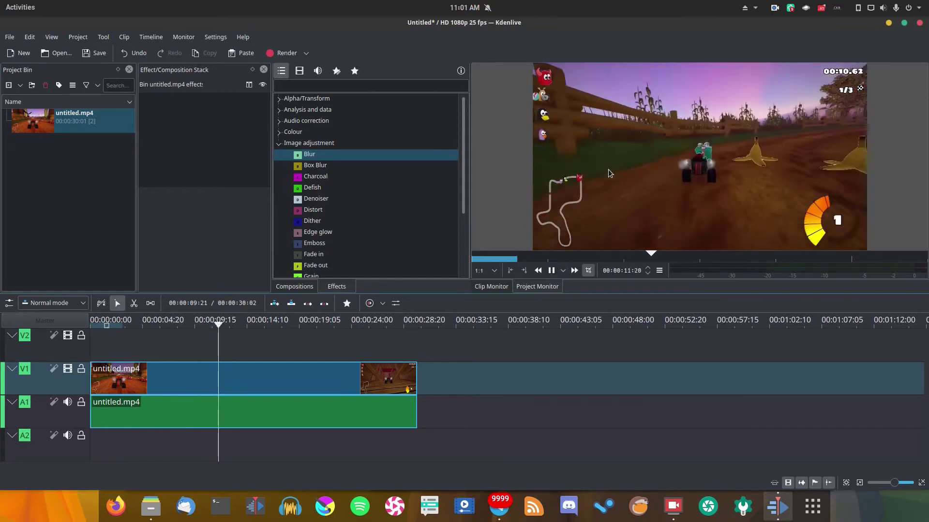
left_click(551, 270)
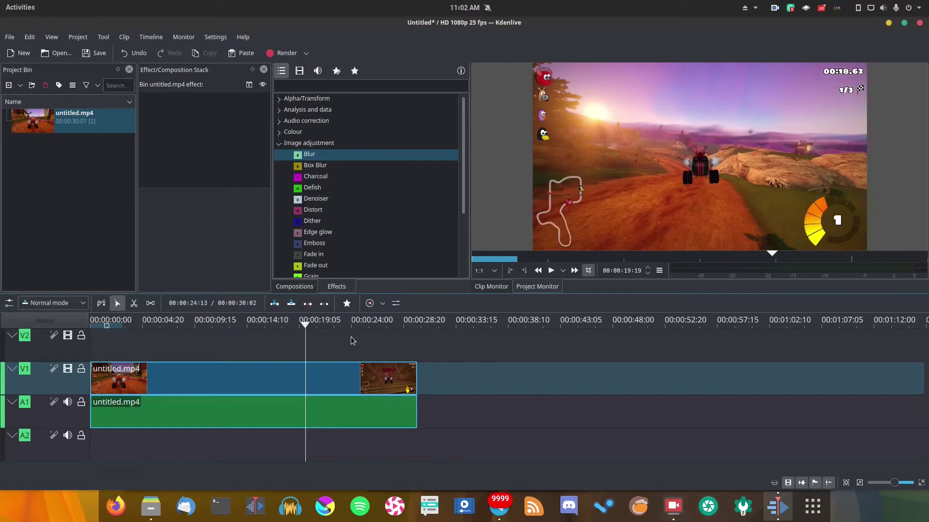
left_click_drag(326, 329, 263, 349)
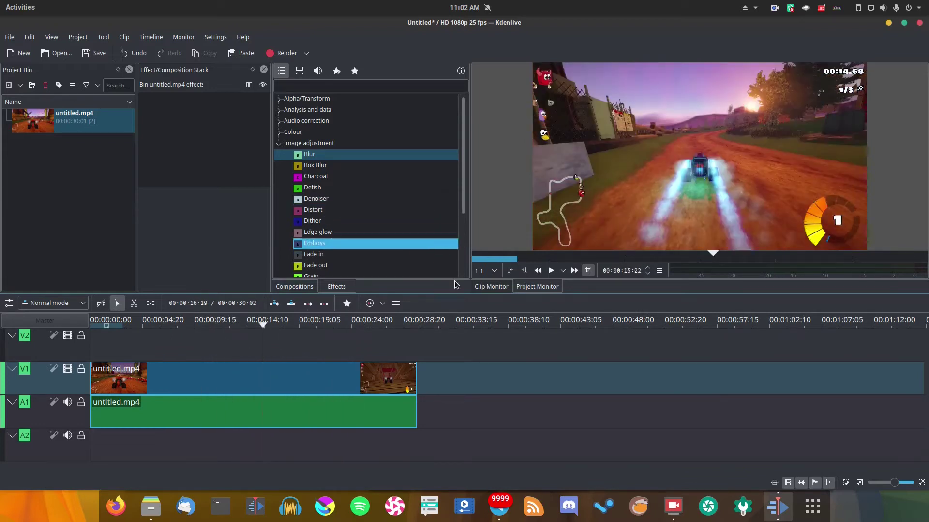
- Apply a Blur effect with Amount 500 to the V1 clip and preview it from about ten seconds
left_click(296, 155)
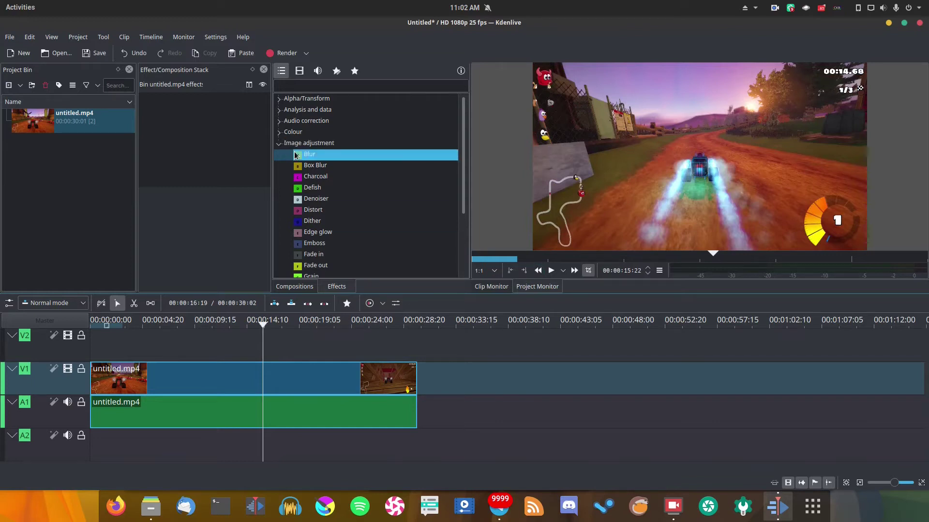
left_click_drag(296, 155, 249, 381)
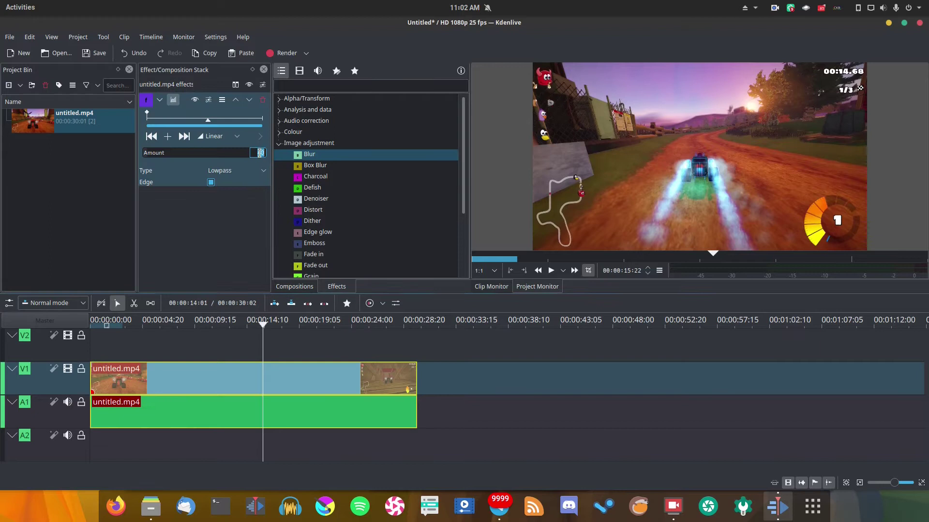
type("500")
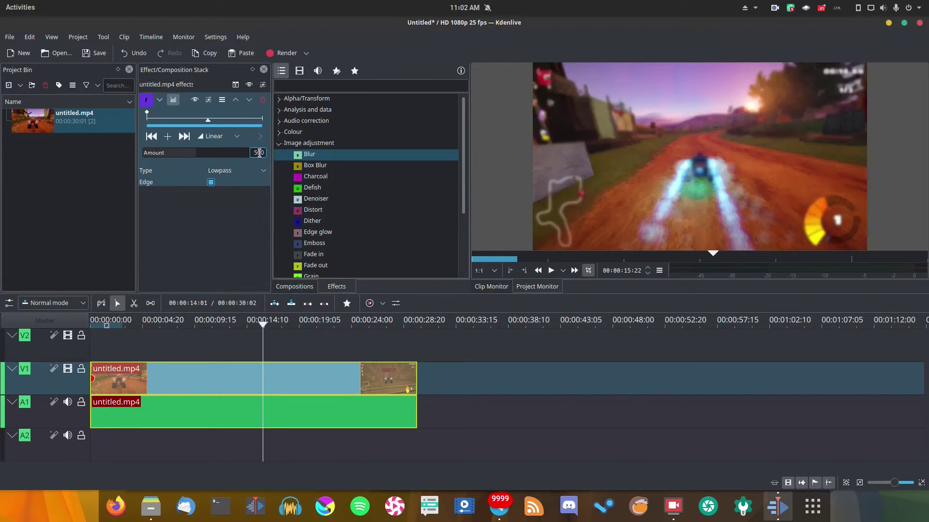
left_click(551, 270)
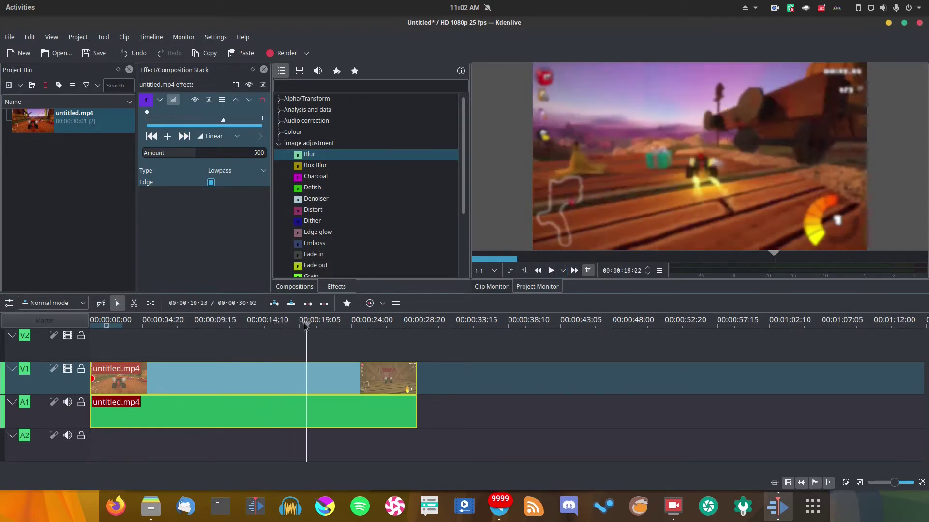
left_click_drag(239, 322, 205, 323)
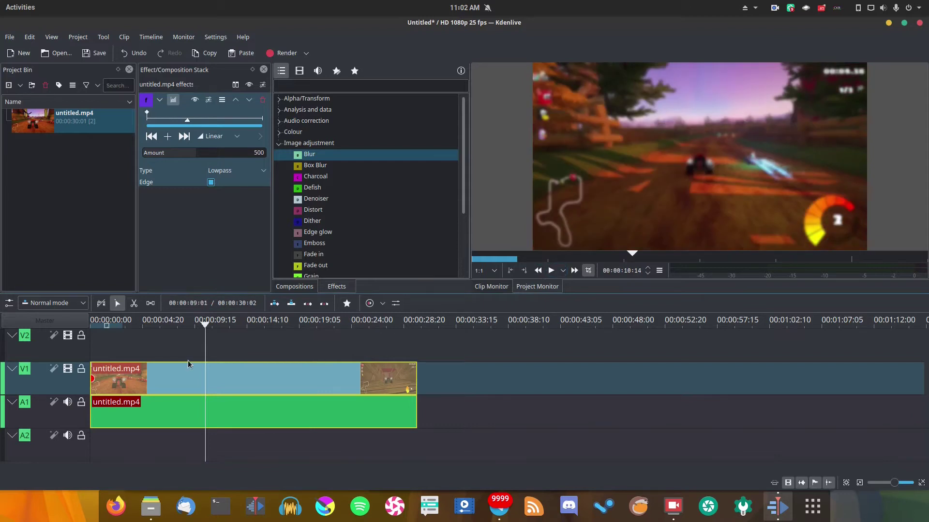
- Render the project to untitled.mp4 with the MP4 (H264/AAC) preset, then close the rendering window
left_click(272, 53)
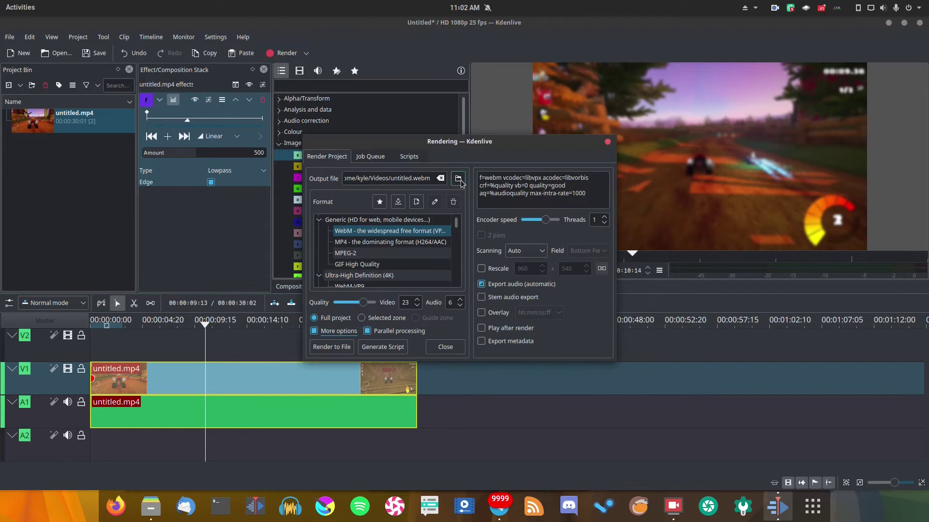
left_click(377, 248)
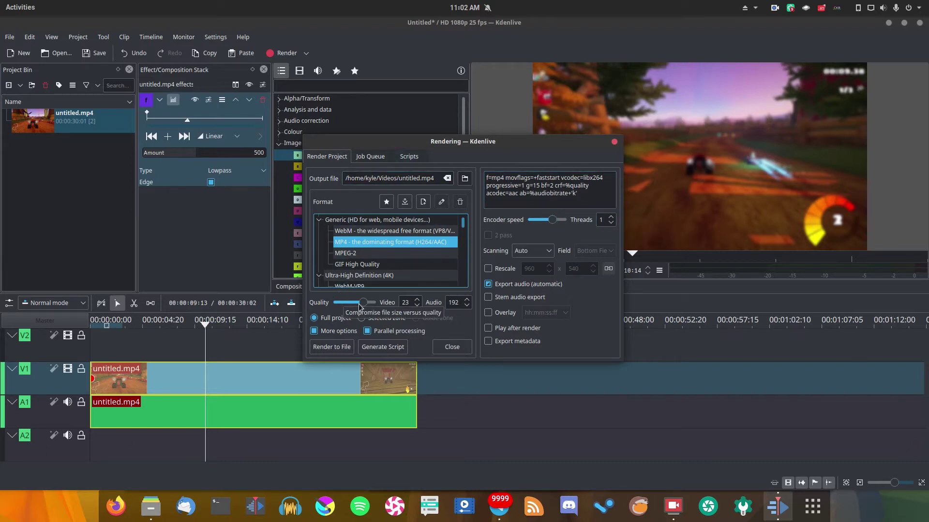
left_click(320, 348)
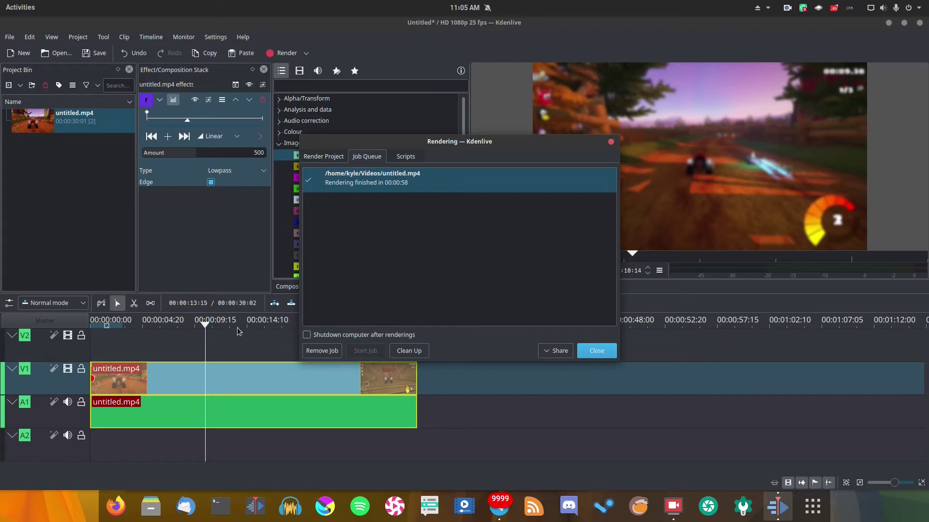
left_click_drag(236, 323, 217, 323)
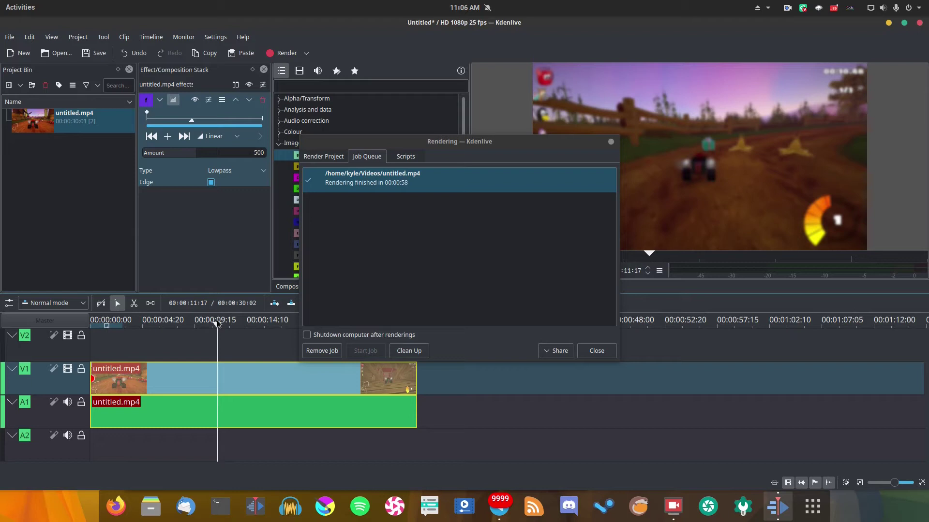
left_click(596, 351)
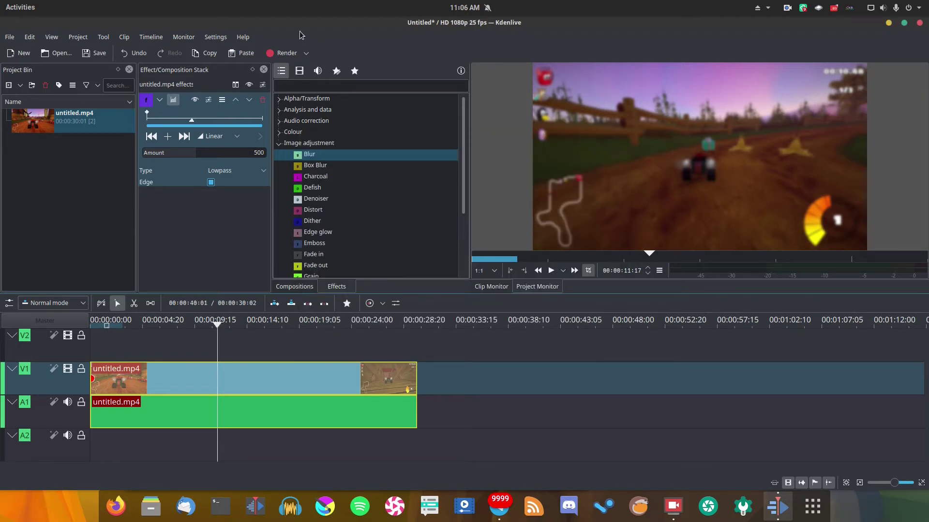
- Run the Config Wizard's hardware acceleration check, confirming NVIDIA encoders are found and enabled
left_click(215, 36)
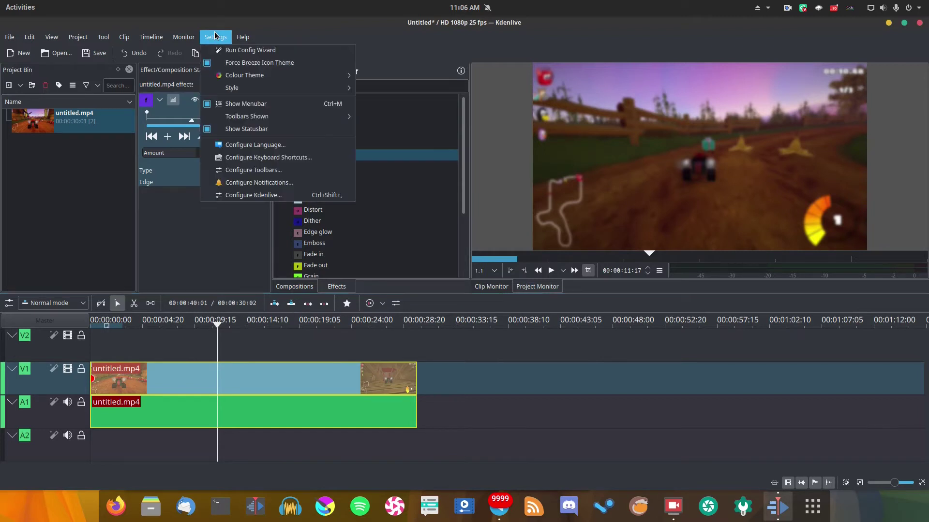
left_click(222, 49)
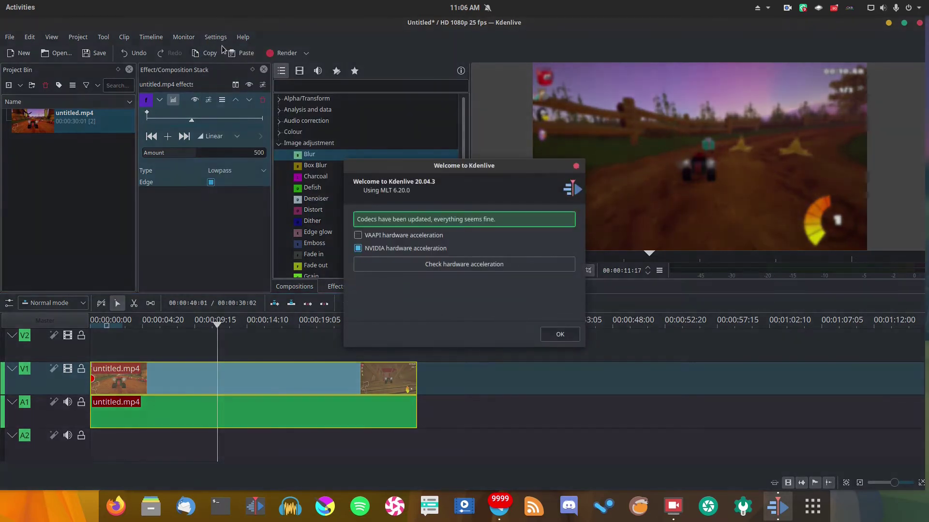
left_click(469, 268)
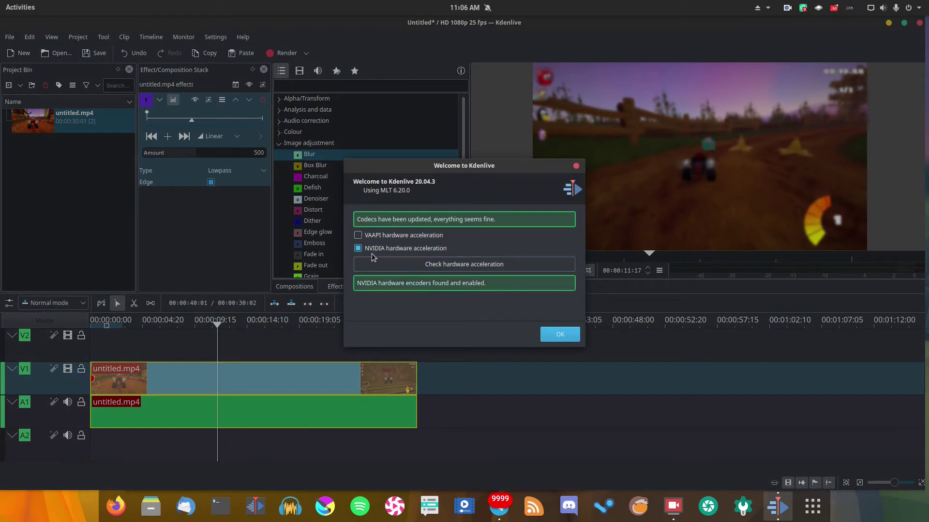
left_click(560, 335)
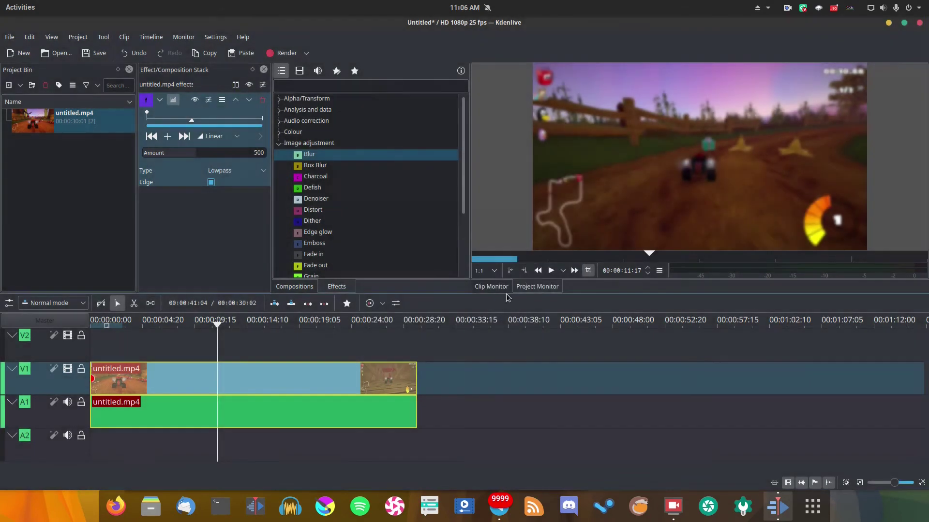
left_click(211, 38)
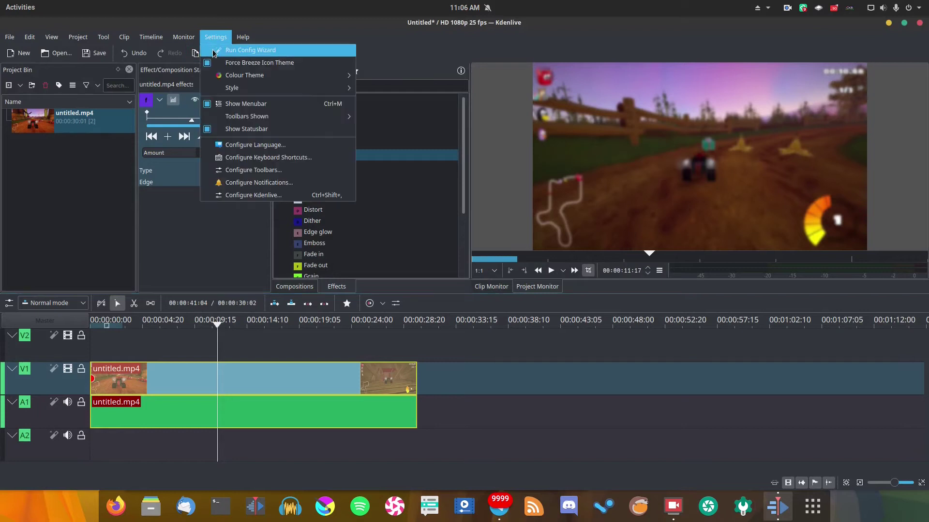
- Enable proxy clips for videos larger than 1 pixel with the MJPEG encoding profile, and apply
left_click(254, 195)
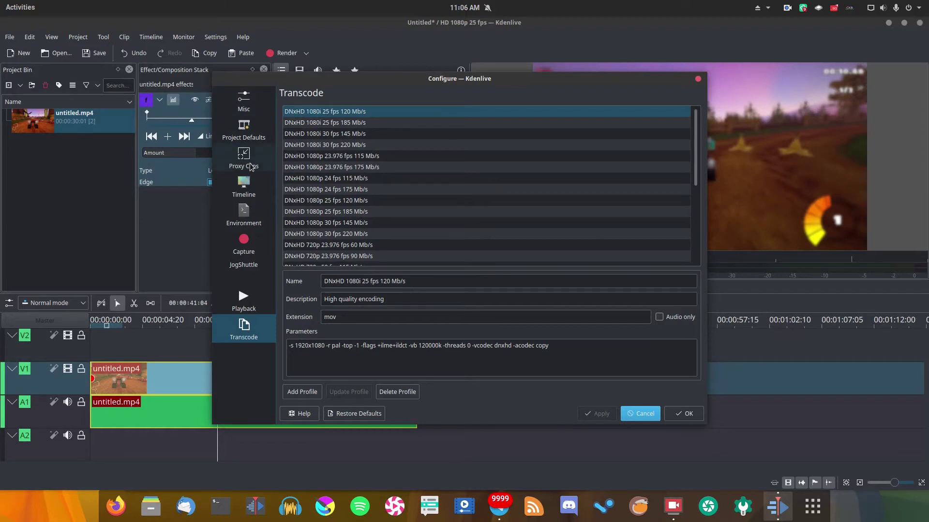
left_click(251, 167)
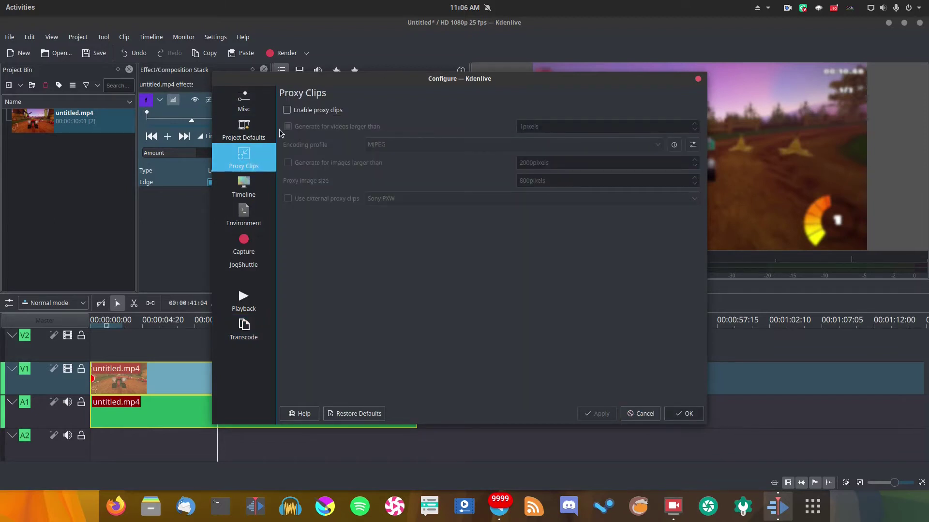
left_click(287, 111)
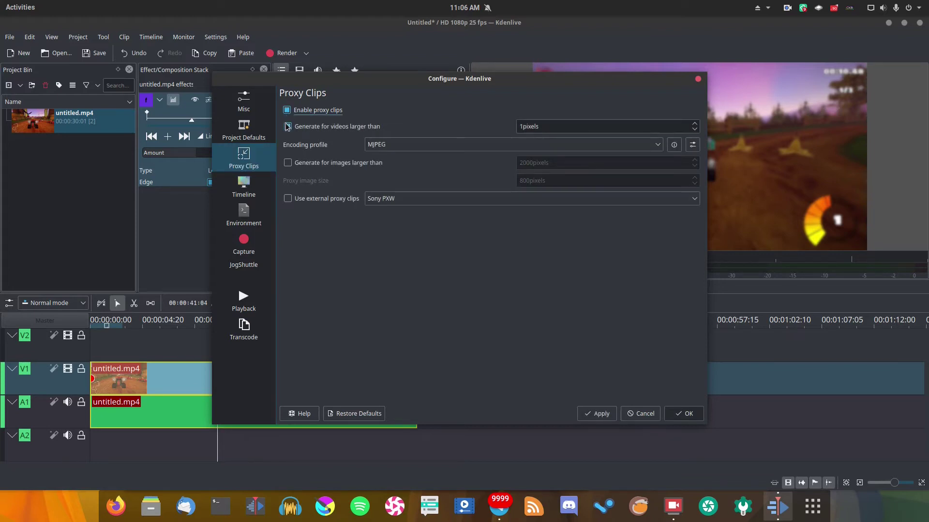
left_click(287, 126)
left_click(370, 147)
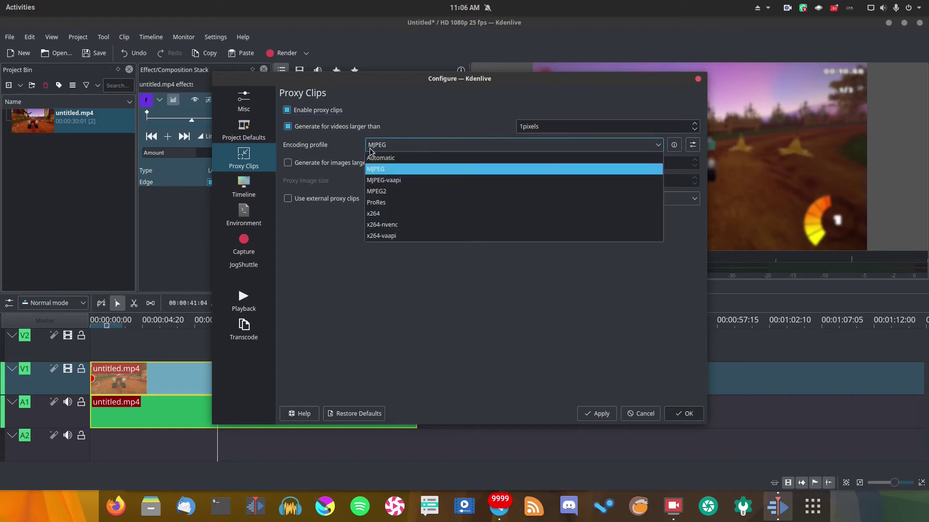
left_click(354, 145)
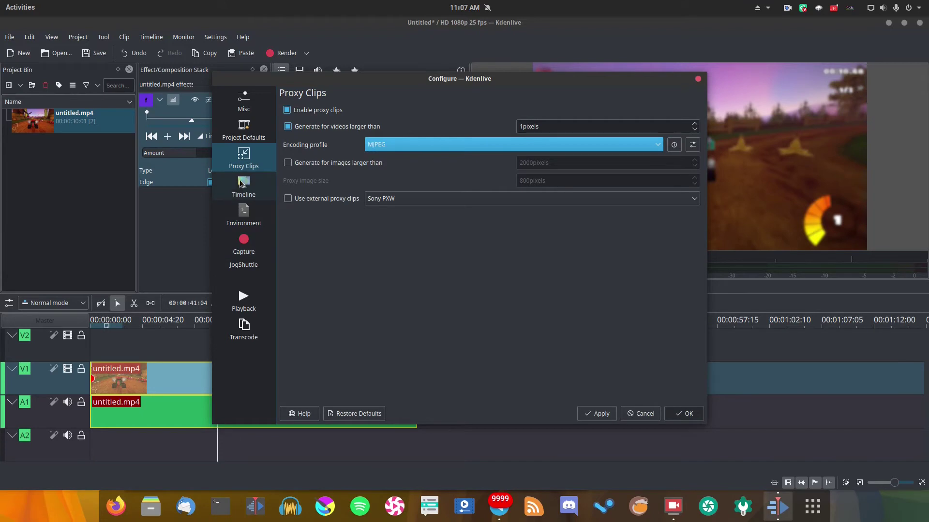
left_click(604, 420)
- Close the configuration dialog and quit Kdenlive to restart it
left_click(696, 414)
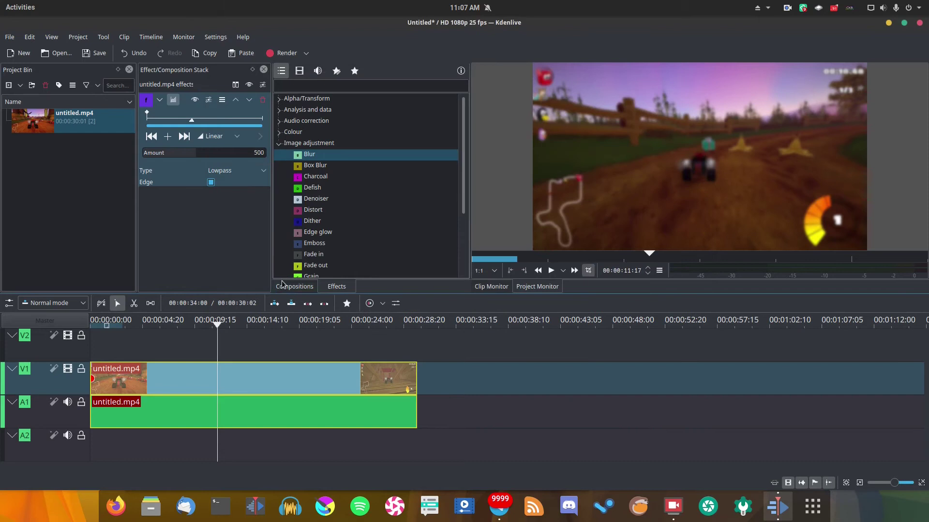
left_click(247, 327)
right_click(72, 126)
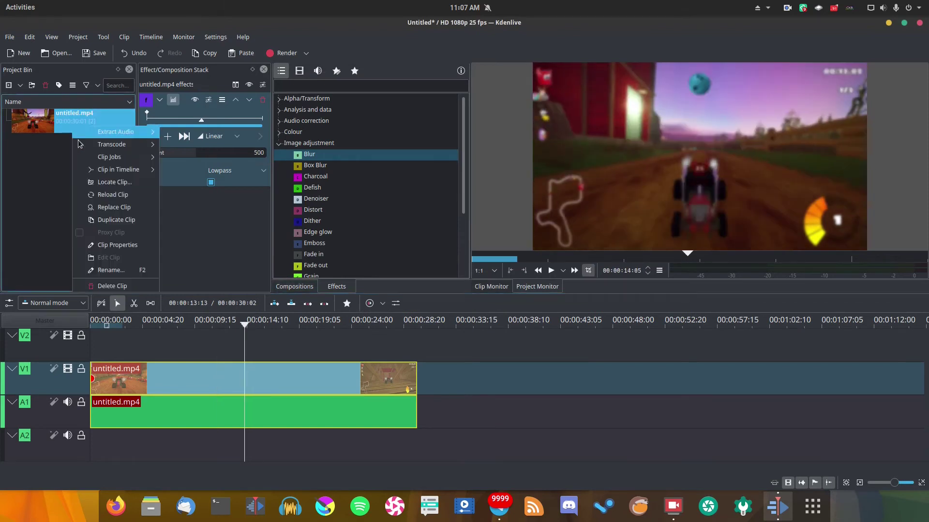
left_click(89, 250)
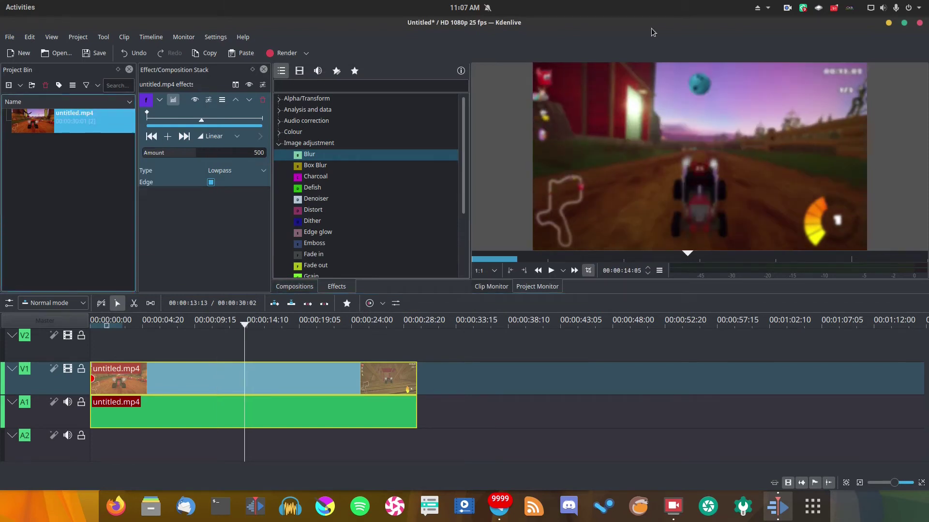
left_click(919, 24)
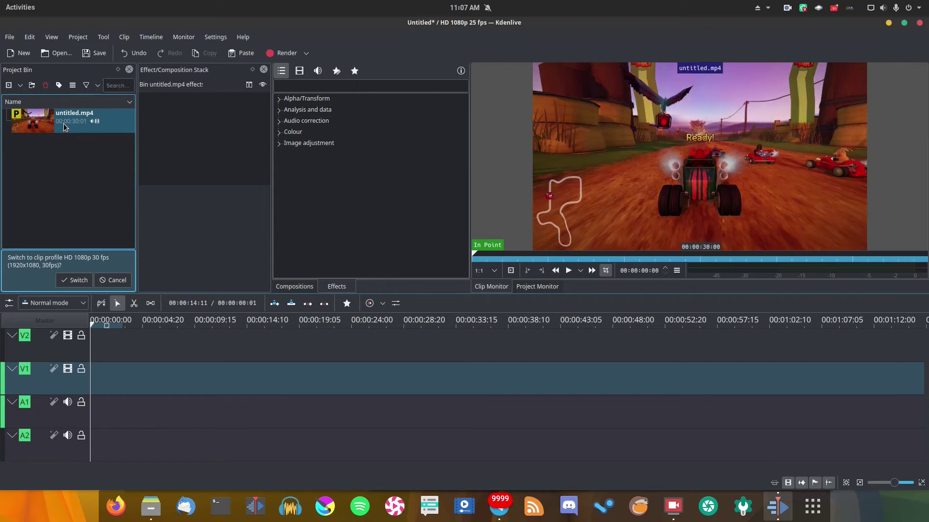
- Place the proxy untitled.mp4 clip back on V1 and scrub and play to preview it
left_click_drag(63, 124, 87, 382)
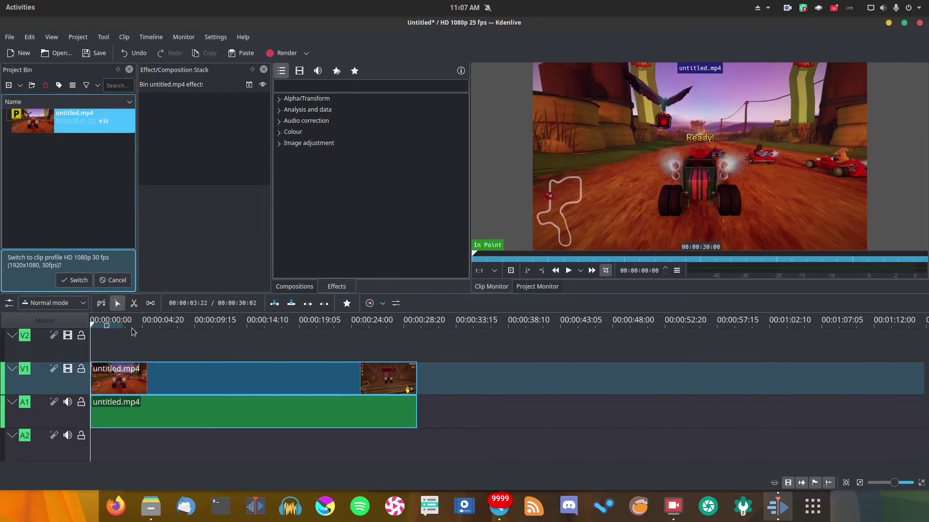
left_click(259, 323)
left_click_drag(238, 329, 280, 344)
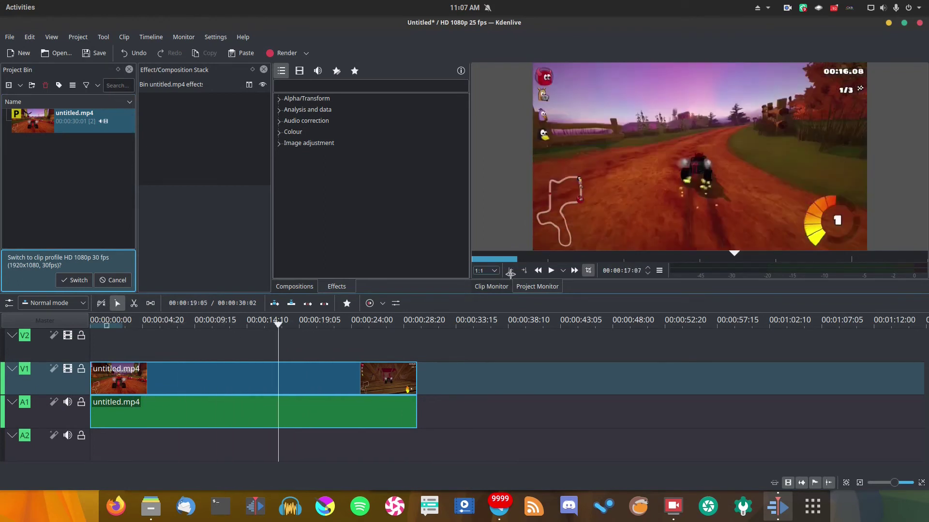
left_click(550, 270)
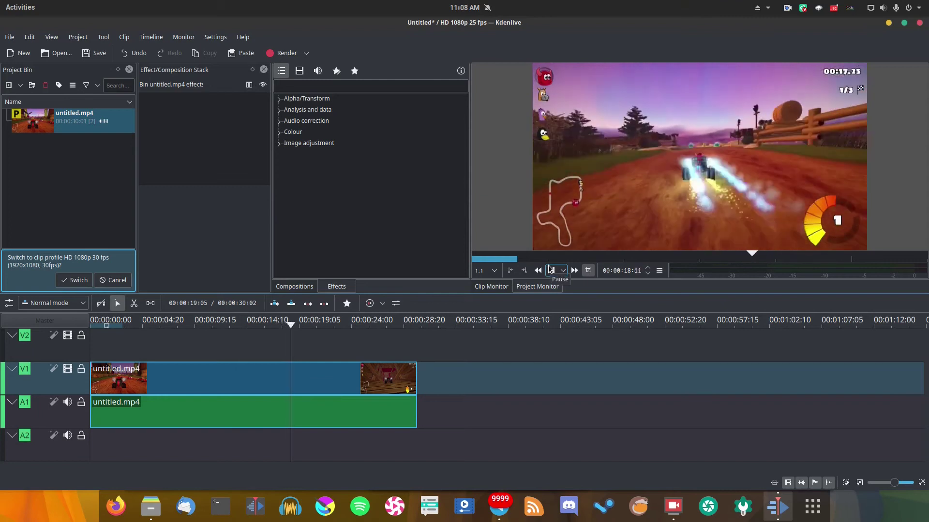
left_click(551, 270)
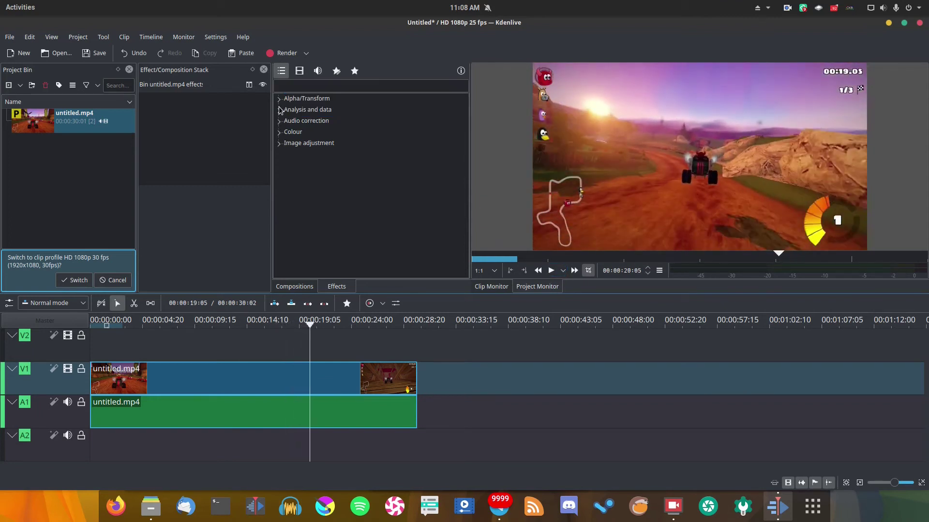
- Apply a Blur effect from Image adjustment to the V1 clip with Amount 500
left_click(279, 143)
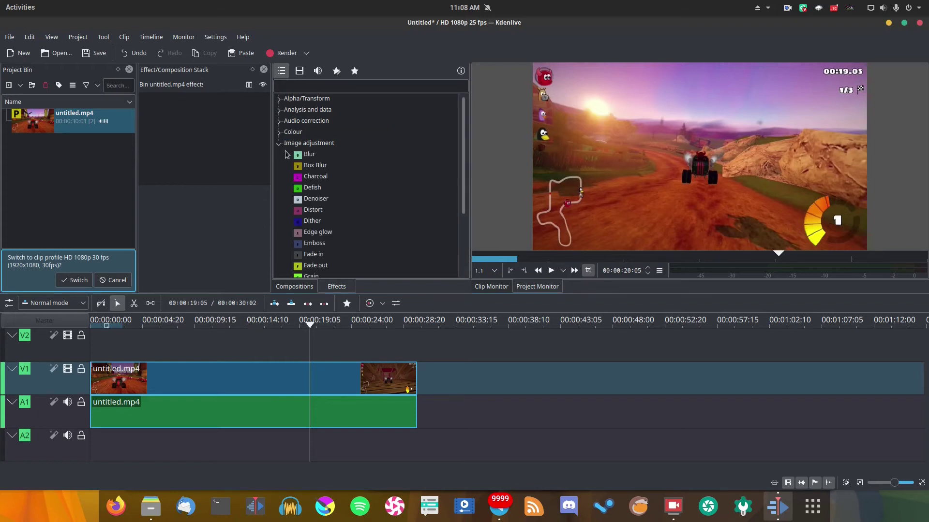
left_click_drag(289, 154, 254, 369)
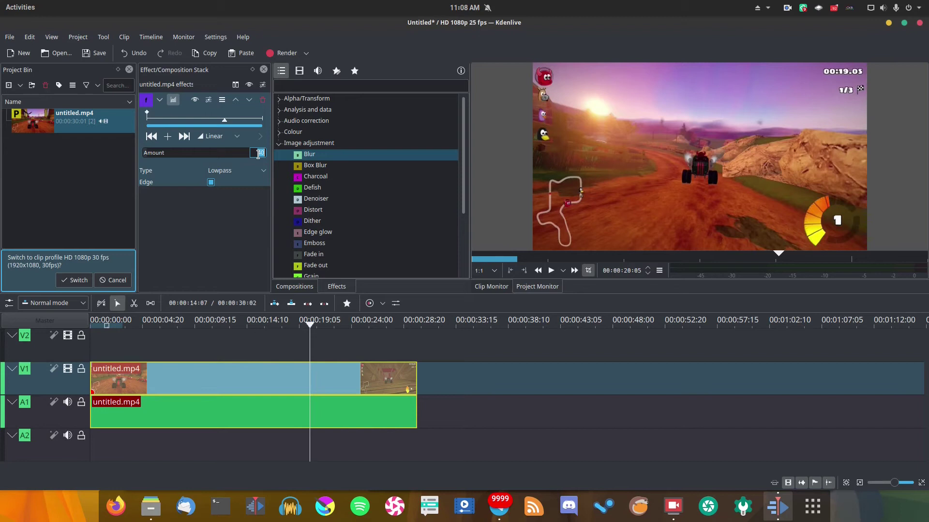
key("Return")
- Scrub and play the blurred clip to preview it, ending around 10 seconds
left_click_drag(240, 324, 232, 329)
key("space")
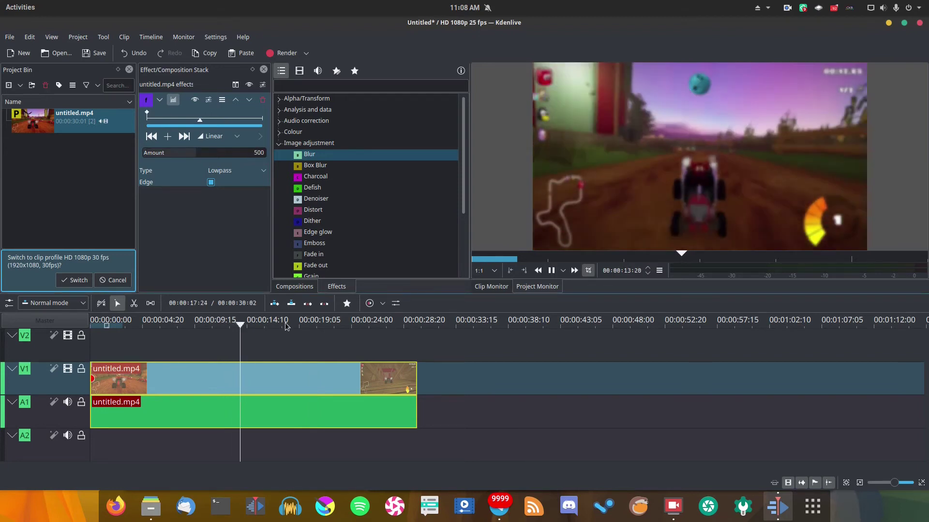
left_click_drag(296, 326, 272, 325)
key("space")
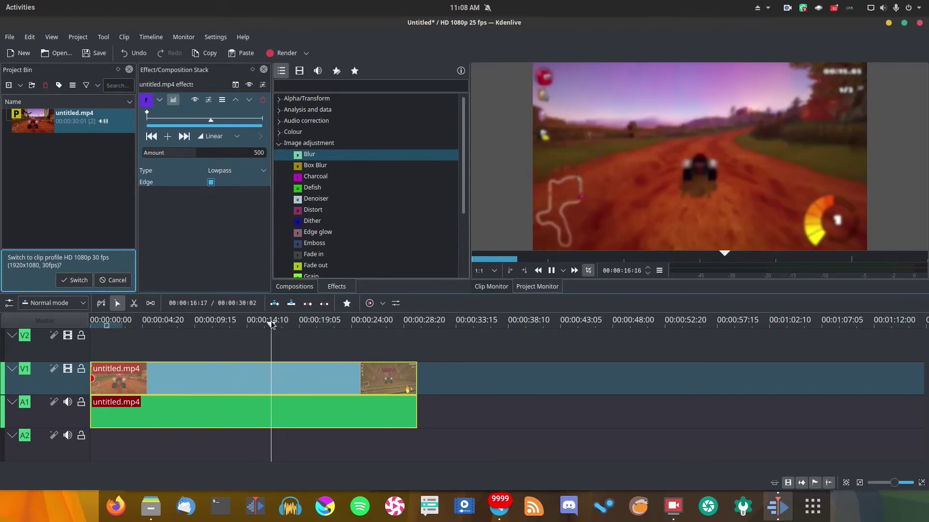
left_click(551, 271)
left_click_drag(305, 323, 209, 323)
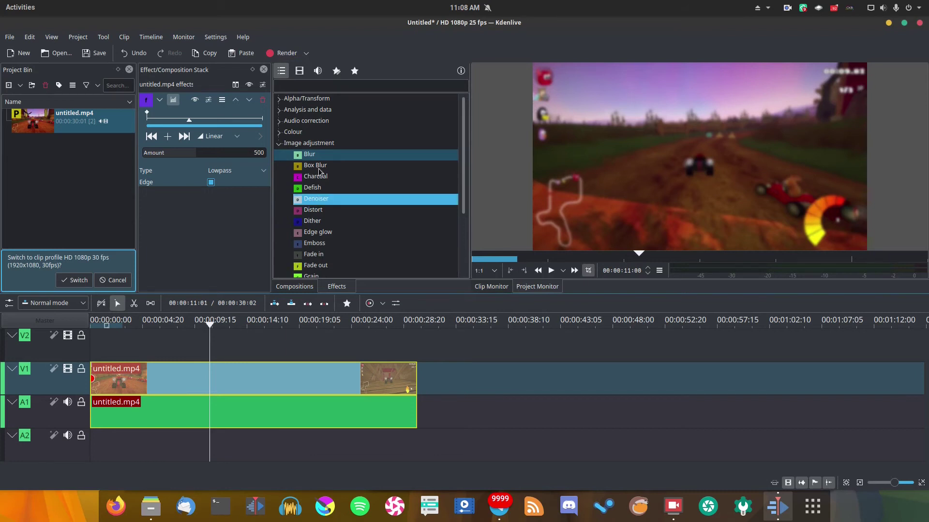
- Choose MP4 render format with maximum encoder speed and 4 threads, saved as a favourite format
left_click(274, 52)
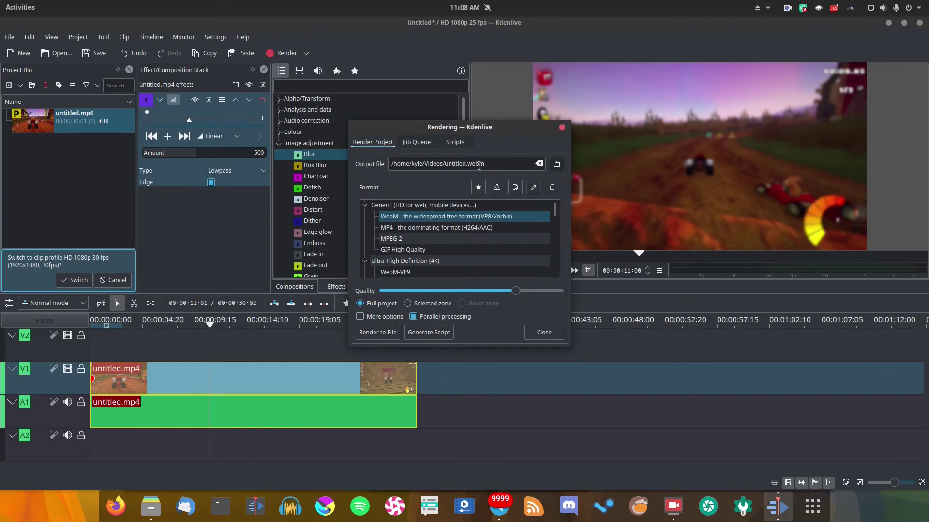
left_click(419, 228)
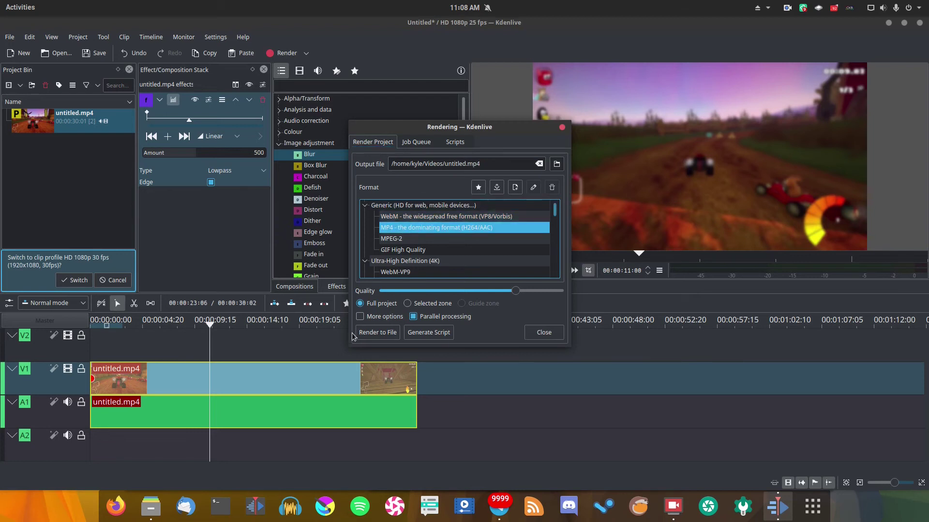
left_click(361, 317)
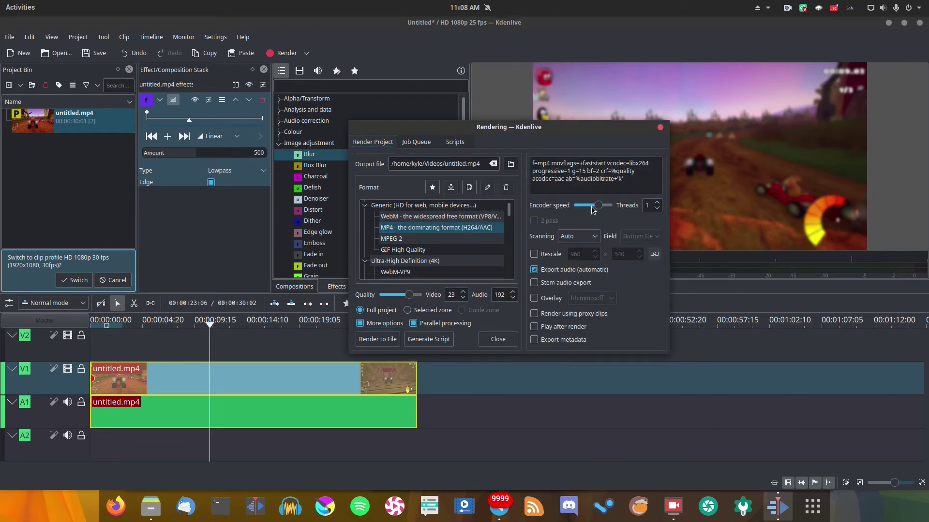
left_click_drag(599, 208, 644, 208)
left_click(657, 205)
left_click(657, 205)
left_click(657, 205)
left_click(434, 190)
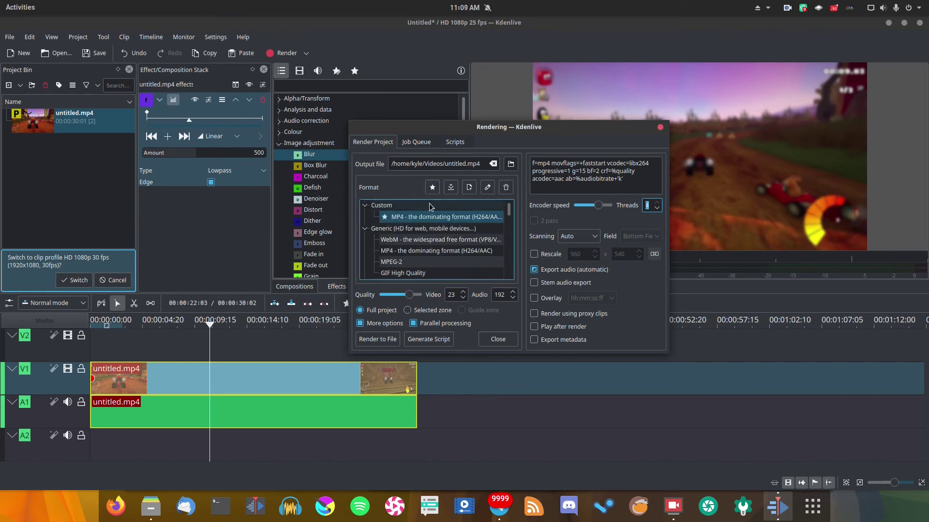
- Browse the downloadable render export profiles in the Add-On Installer
left_click(467, 188)
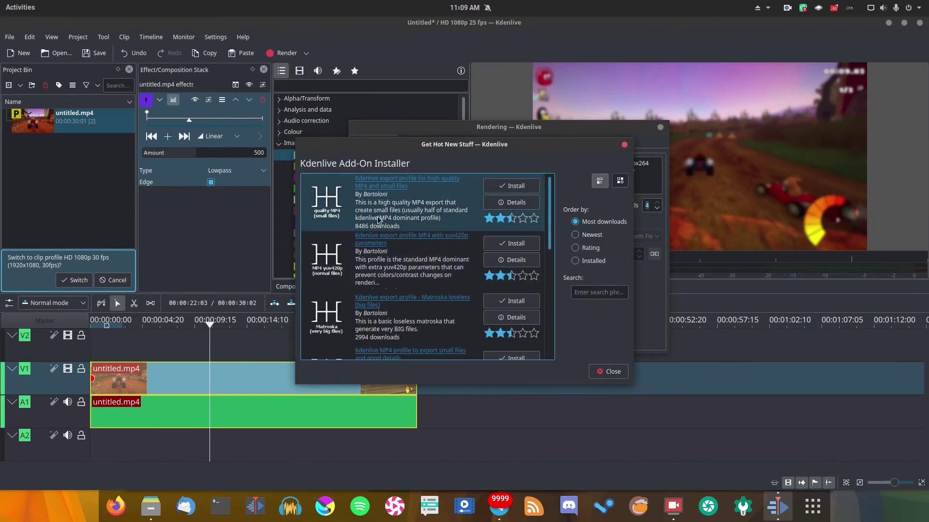
scroll(405, 211, "down", 2)
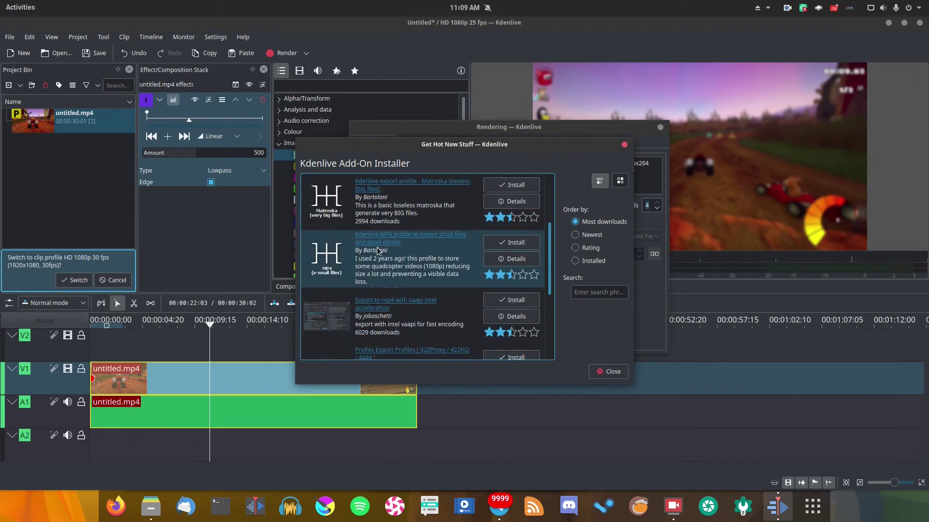
scroll(407, 242, "down", 5)
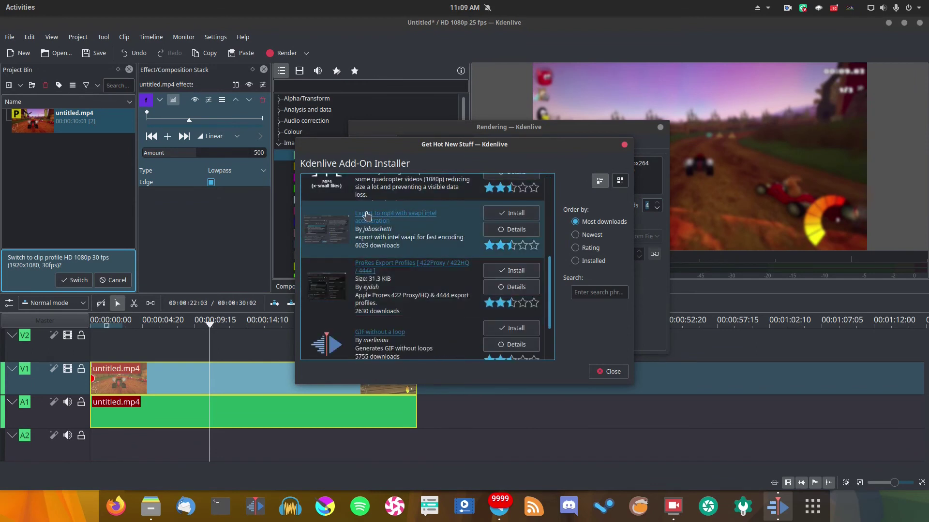
- Close the installer, raise the encoder speed slightly, and render to untitled.mp4, overwriting the existing file
left_click(610, 372)
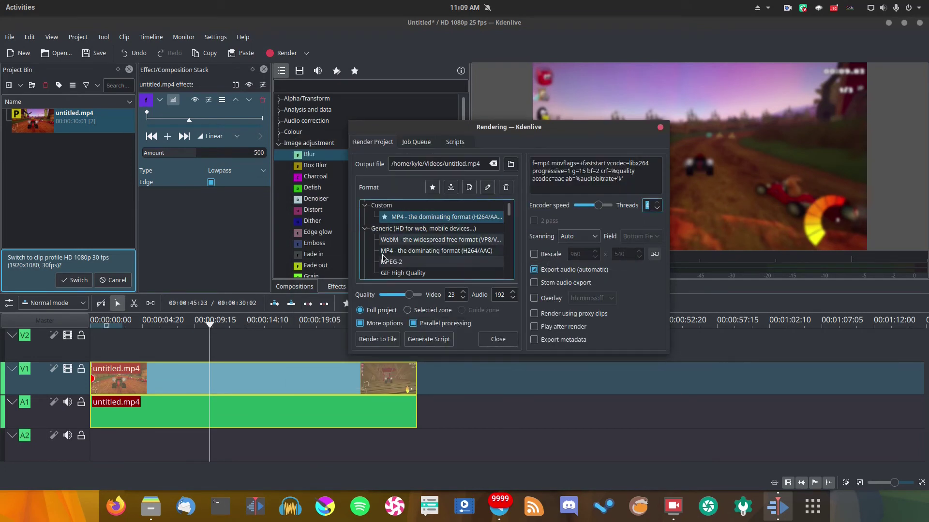
left_click(608, 205)
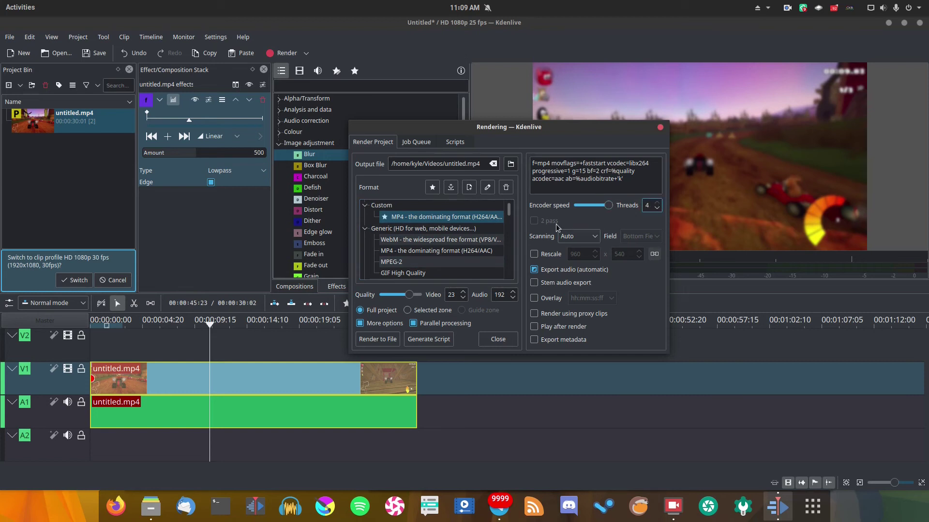
left_click(369, 340)
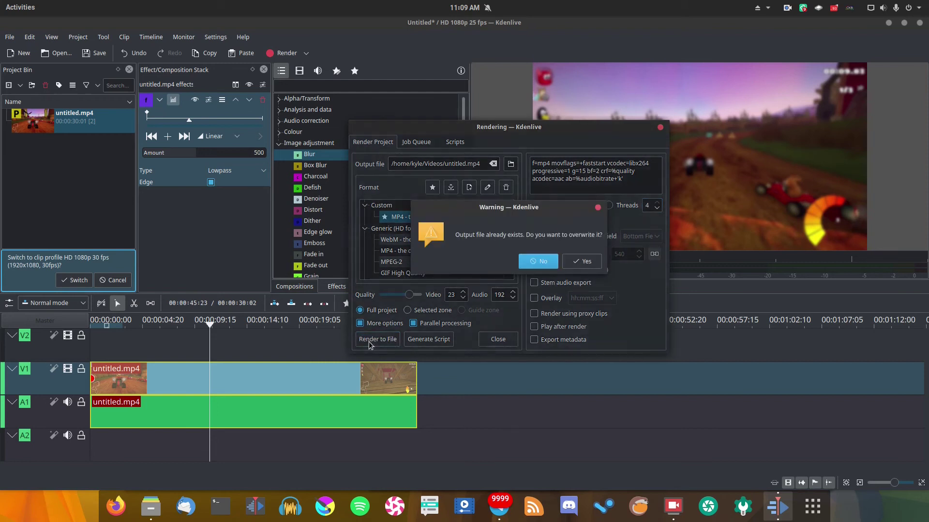
left_click(583, 267)
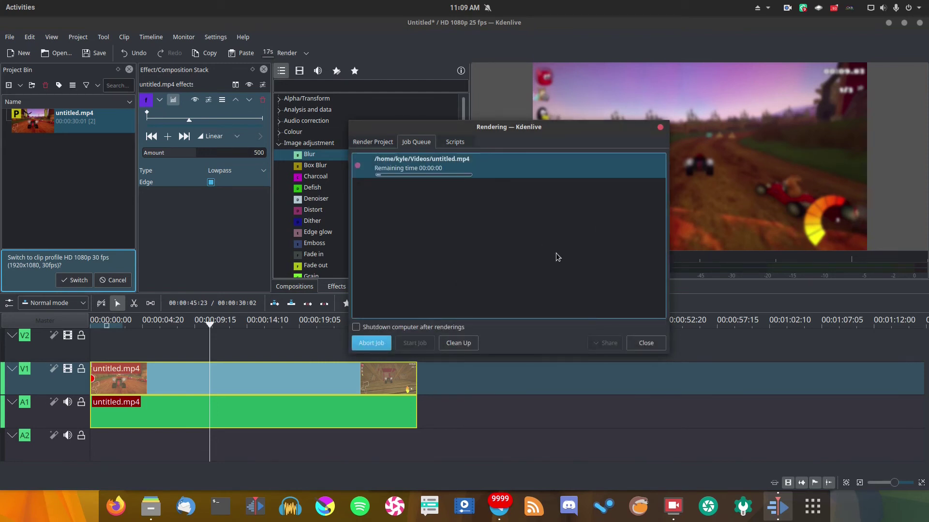